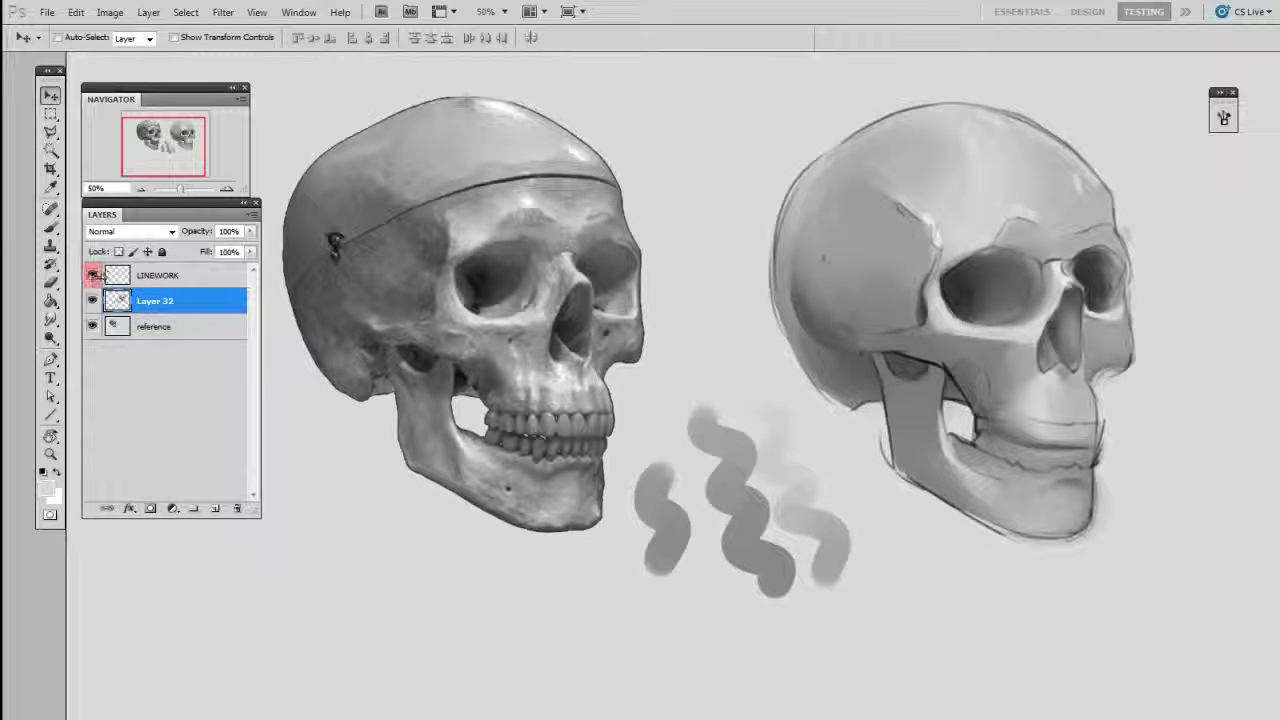
Hide the LINEWORK layer and show it again to compare the skull painting with and without its lines
{"action": "left_click", "coordinate": [92, 275]}
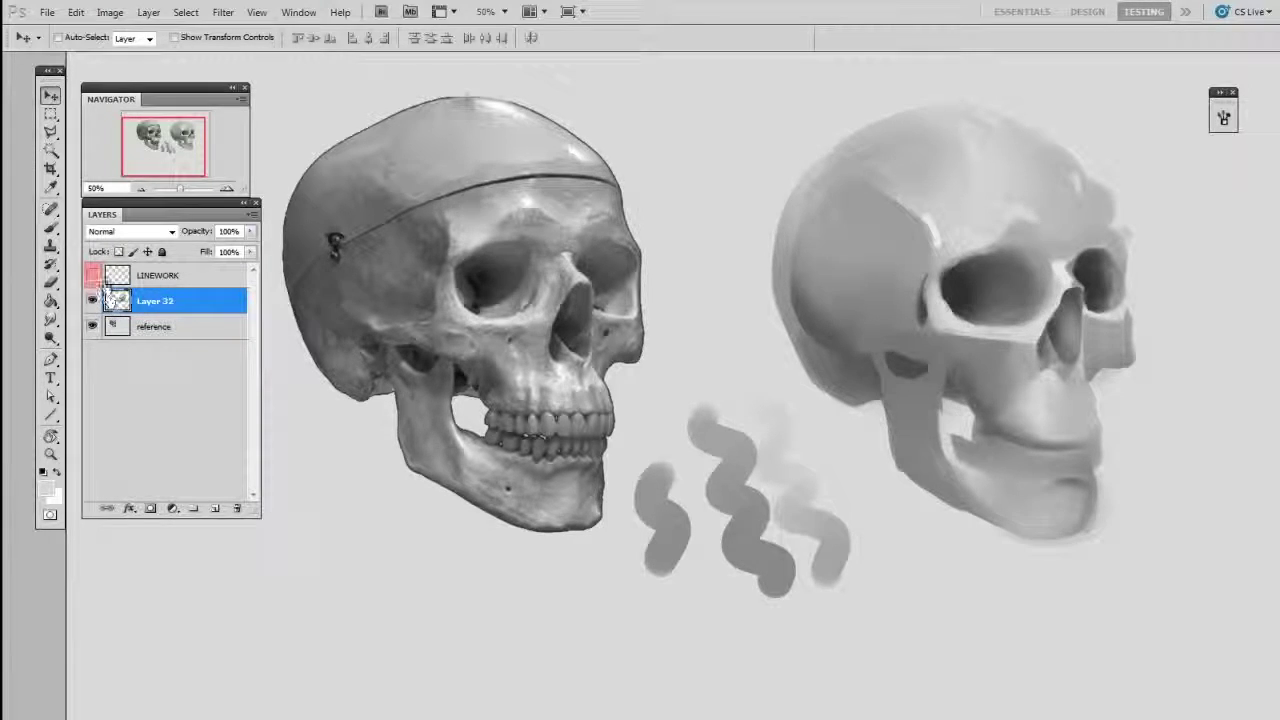
{"action": "left_click", "coordinate": [92, 276]}
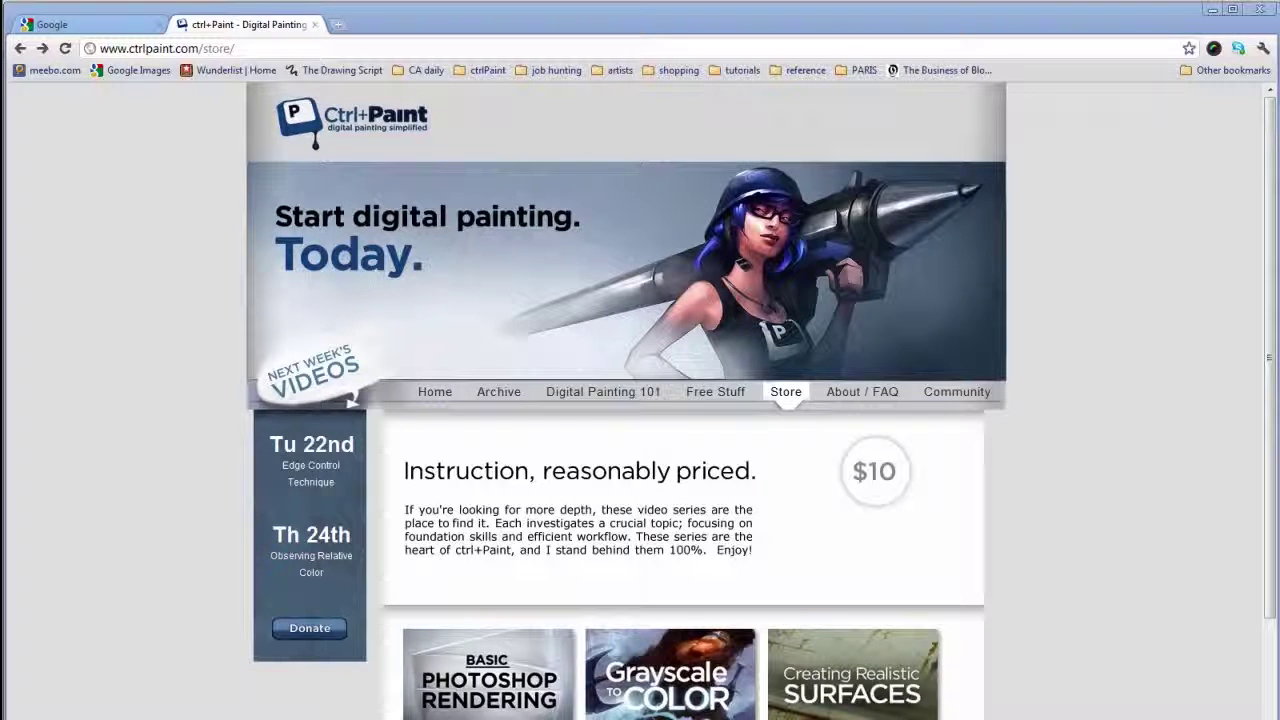
Switch to the Ctrl+Paint store in the browser, open the Basic Photoshop Rendering series and look through its page
{"action": "left_click_drag", "start_coordinate": [1270, 357], "coordinate": [1234, 465]}
{"action": "left_click", "coordinate": [540, 568]}
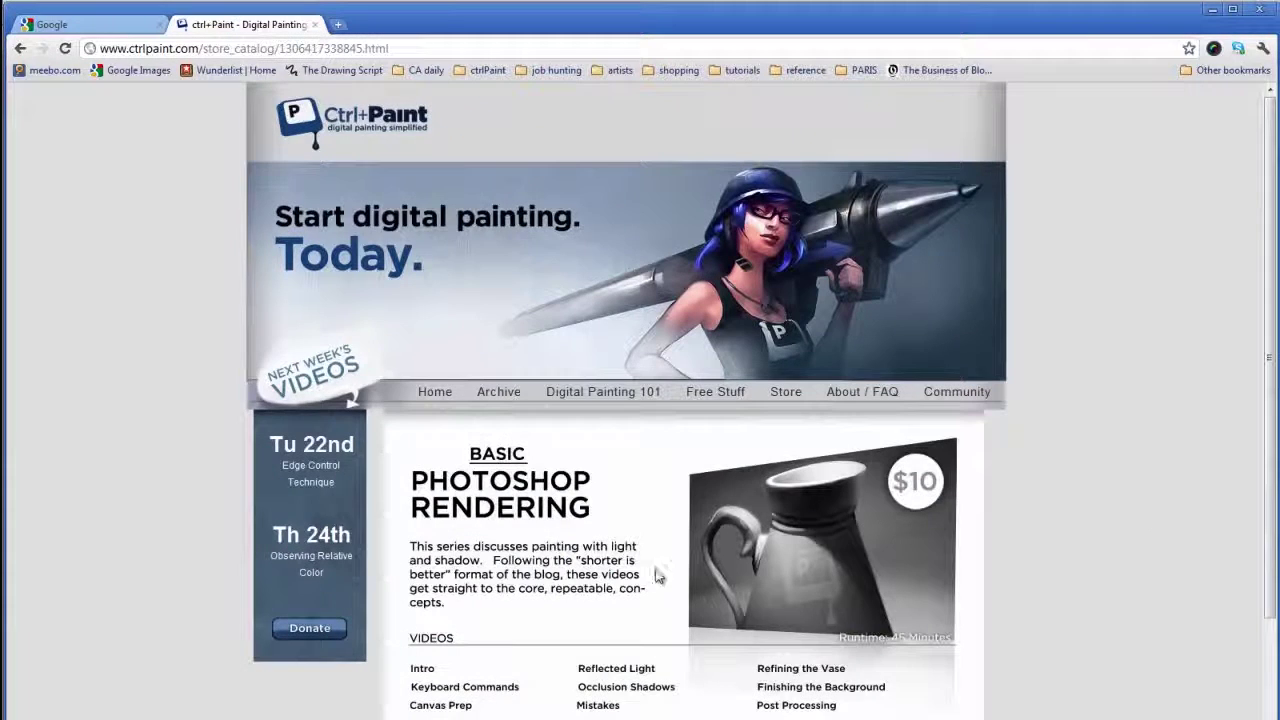
{"action": "left_click_drag", "start_coordinate": [1270, 280], "coordinate": [1225, 345]}
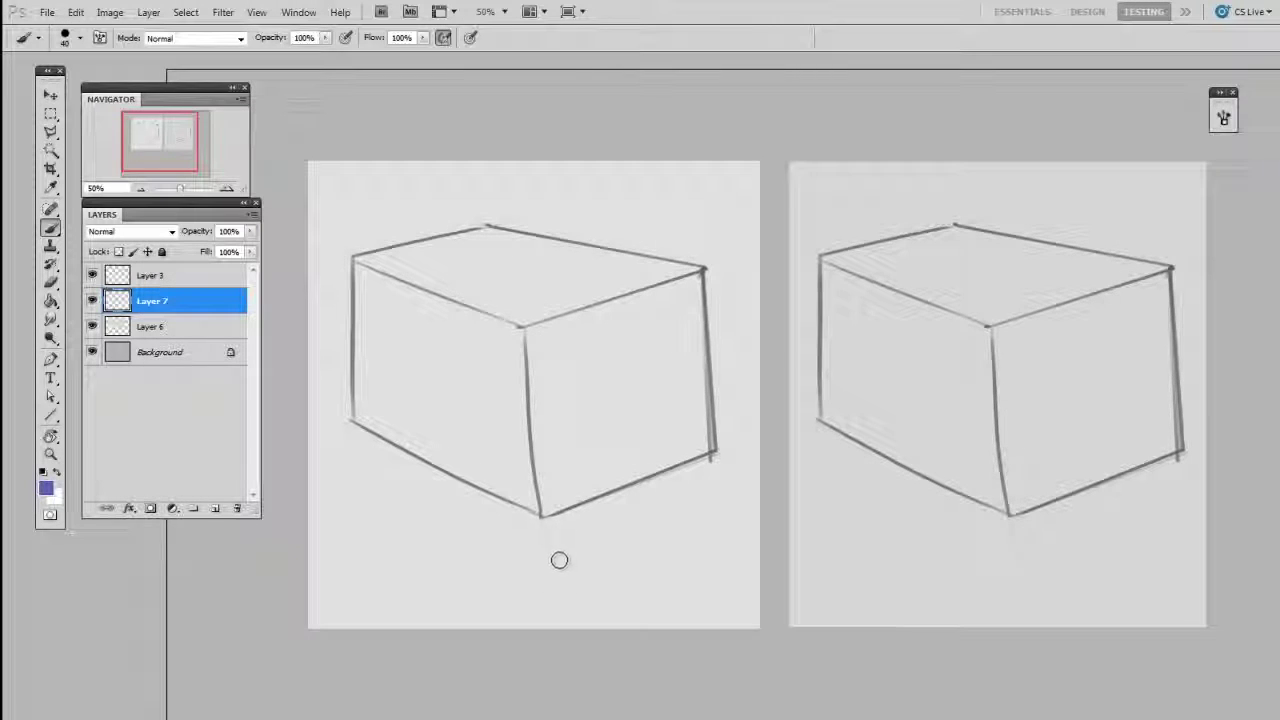
Paint blue bands along the lower and outer edges of each box's front face, using a 40 px brush, then 90 px for the second box
{"action": "left_click_drag", "start_coordinate": [543, 514], "coordinate": [708, 456]}
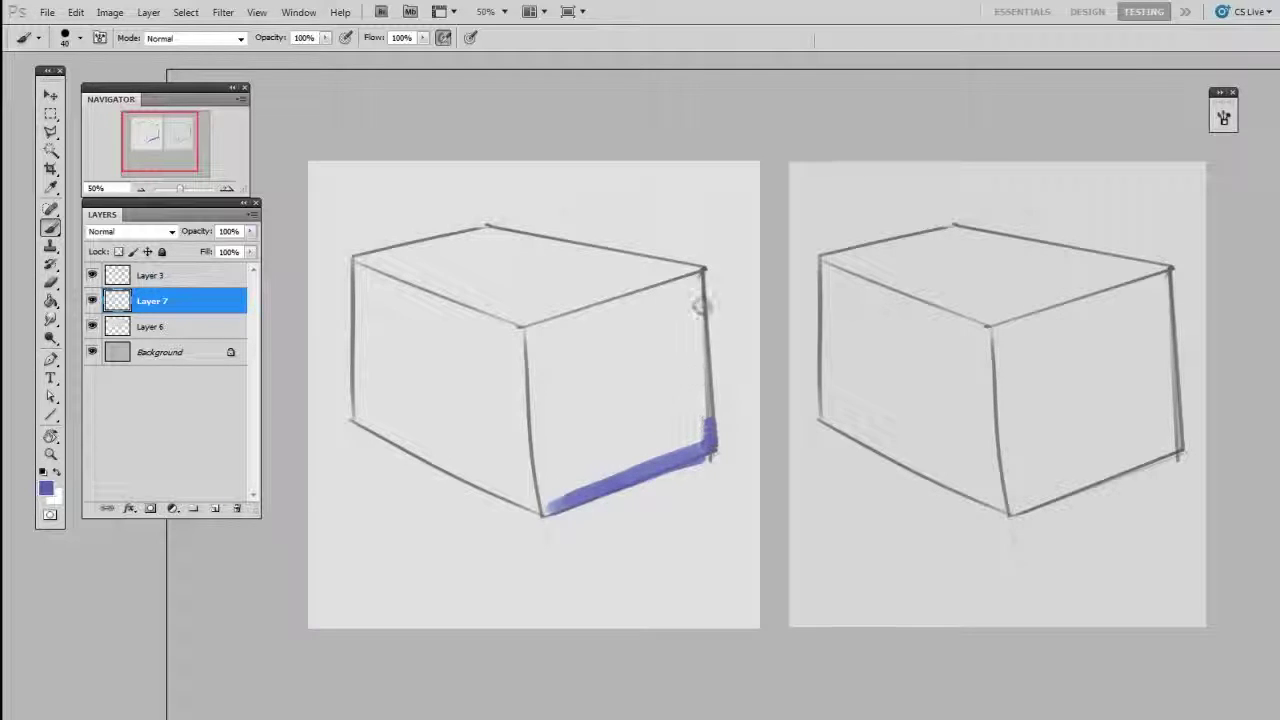
{"action": "left_click_drag", "start_coordinate": [697, 285], "coordinate": [708, 446]}
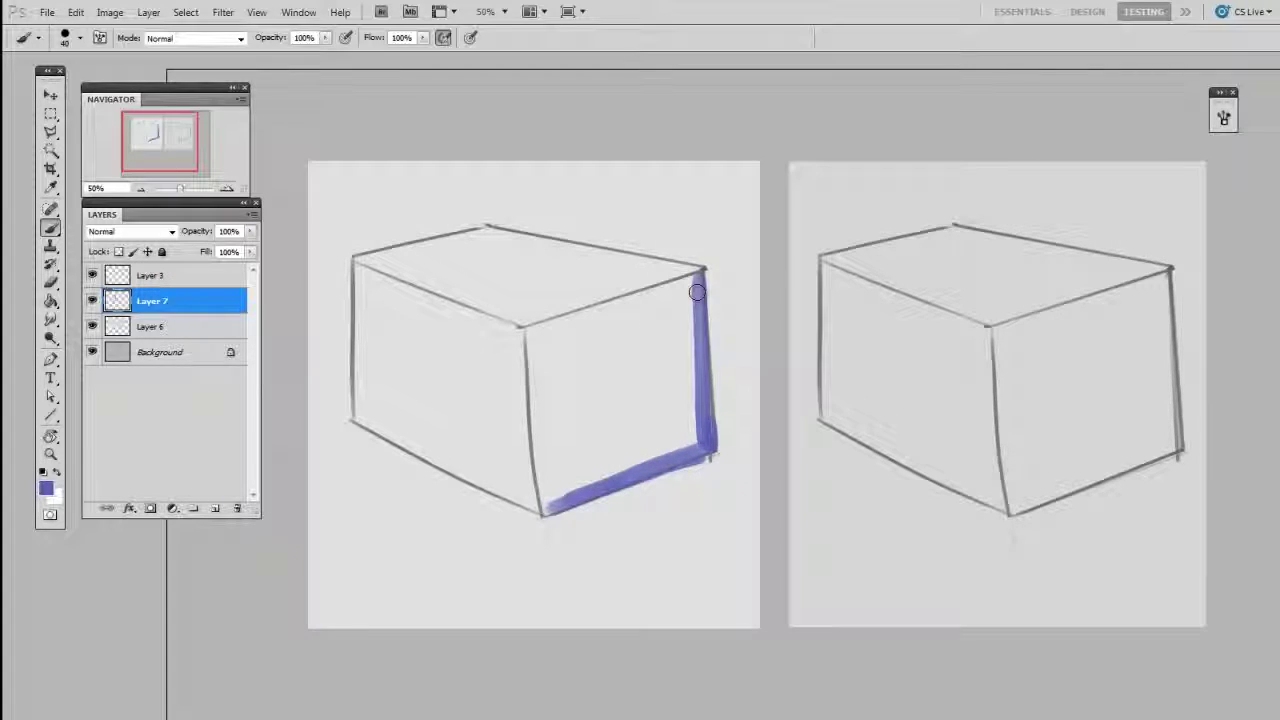
{"action": "left_click_drag", "start_coordinate": [997, 434], "coordinate": [870, 457]}
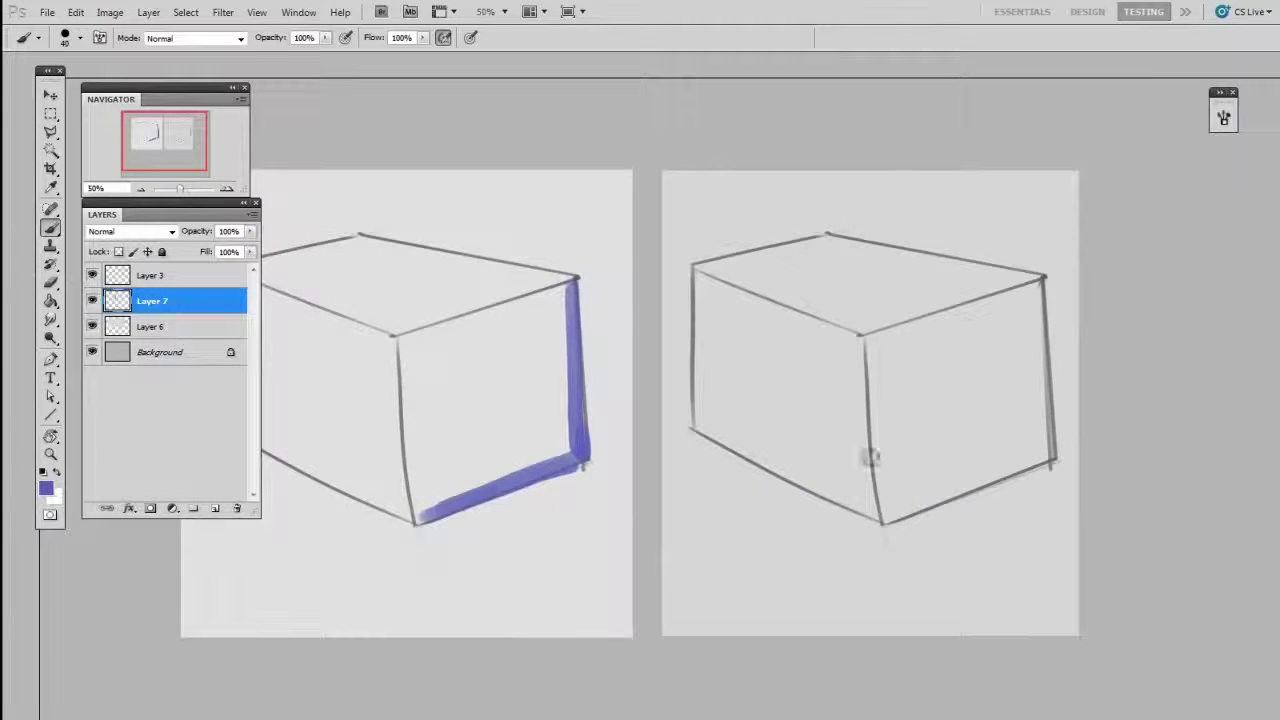
{"action": "mouse_move", "coordinate": [1036, 282]}
{"action": "left_mouse_down"}
{"action": "mouse_move", "coordinate": [1040, 462]}
{"action": "mouse_move", "coordinate": [1034, 343]}
{"action": "mouse_move", "coordinate": [1019, 332]}
{"action": "mouse_move", "coordinate": [1036, 455]}
{"action": "left_mouse_up"}
{"action": "left_click_drag", "start_coordinate": [917, 494], "coordinate": [1036, 458]}
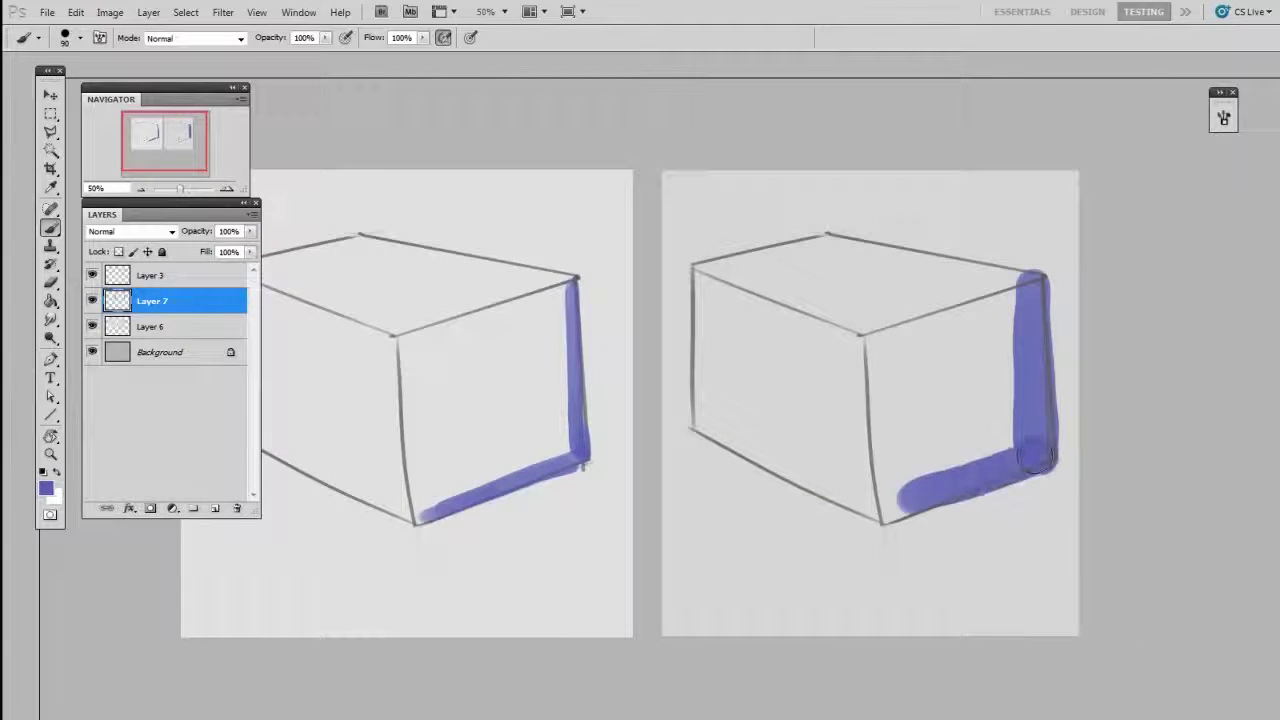
Select Layer 3 with the box line drawing and shift it slightly against the blue bands with the Move tool
{"action": "left_click", "coordinate": [184, 276]}
{"action": "key", "text": "v"}
{"action": "mouse_move", "coordinate": [955, 518]}
{"action": "left_mouse_down"}
{"action": "mouse_move", "coordinate": [857, 509]}
{"action": "mouse_move", "coordinate": [950, 470]}
{"action": "mouse_move", "coordinate": [953, 514]}
{"action": "left_mouse_up"}
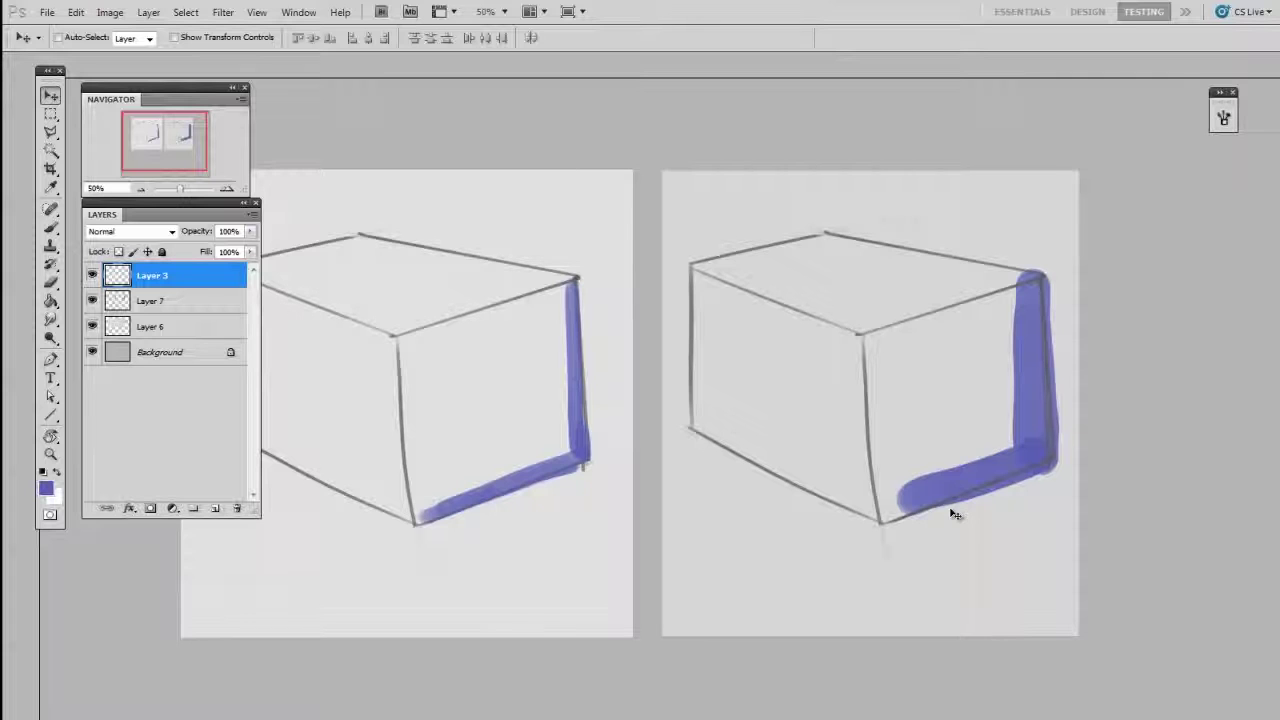
{"action": "mouse_move", "coordinate": [1030, 510]}
{"action": "left_mouse_down"}
{"action": "mouse_move", "coordinate": [1058, 505]}
{"action": "mouse_move", "coordinate": [1032, 534]}
{"action": "left_mouse_up"}
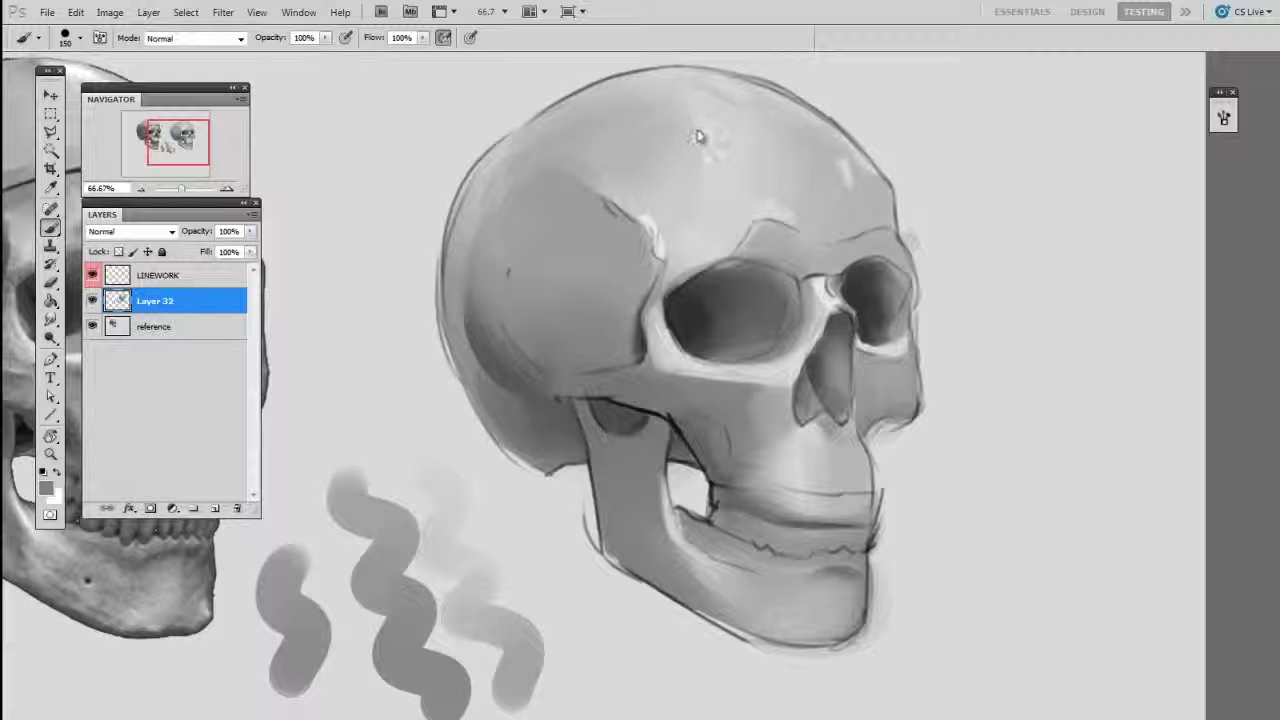
Hide the skull's LINEWORK layer and add a new empty layer directly above it
{"action": "left_click_drag", "start_coordinate": [711, 178], "coordinate": [746, 364]}
{"action": "key", "text": "ctrl+plus"}
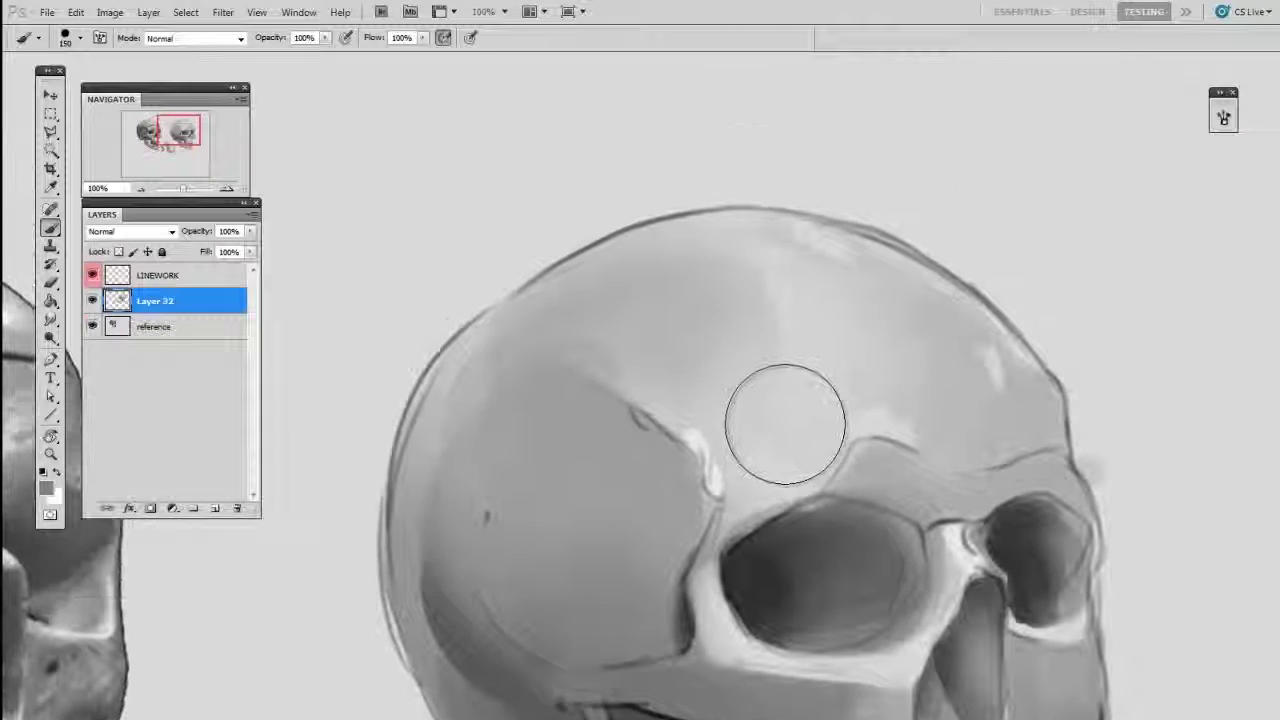
{"action": "left_click", "coordinate": [190, 276]}
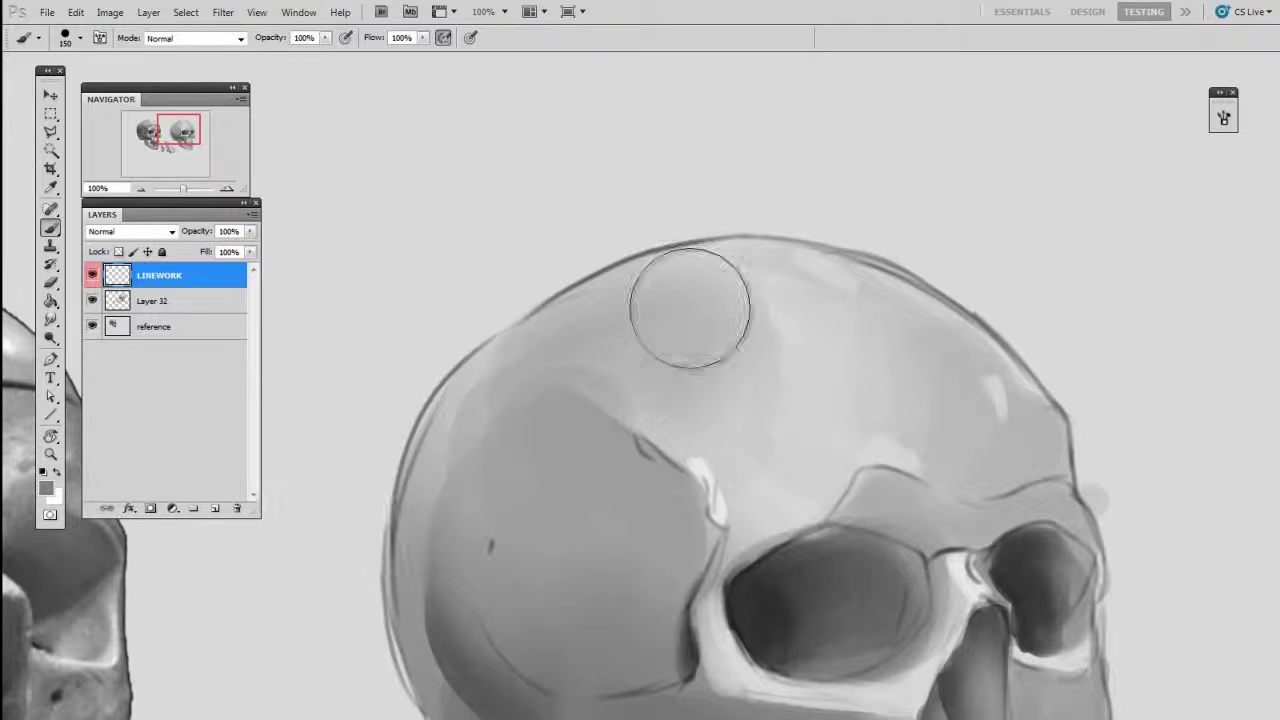
{"action": "left_click", "coordinate": [92, 275]}
{"action": "key", "text": "ctrl+shift+alt+n"}
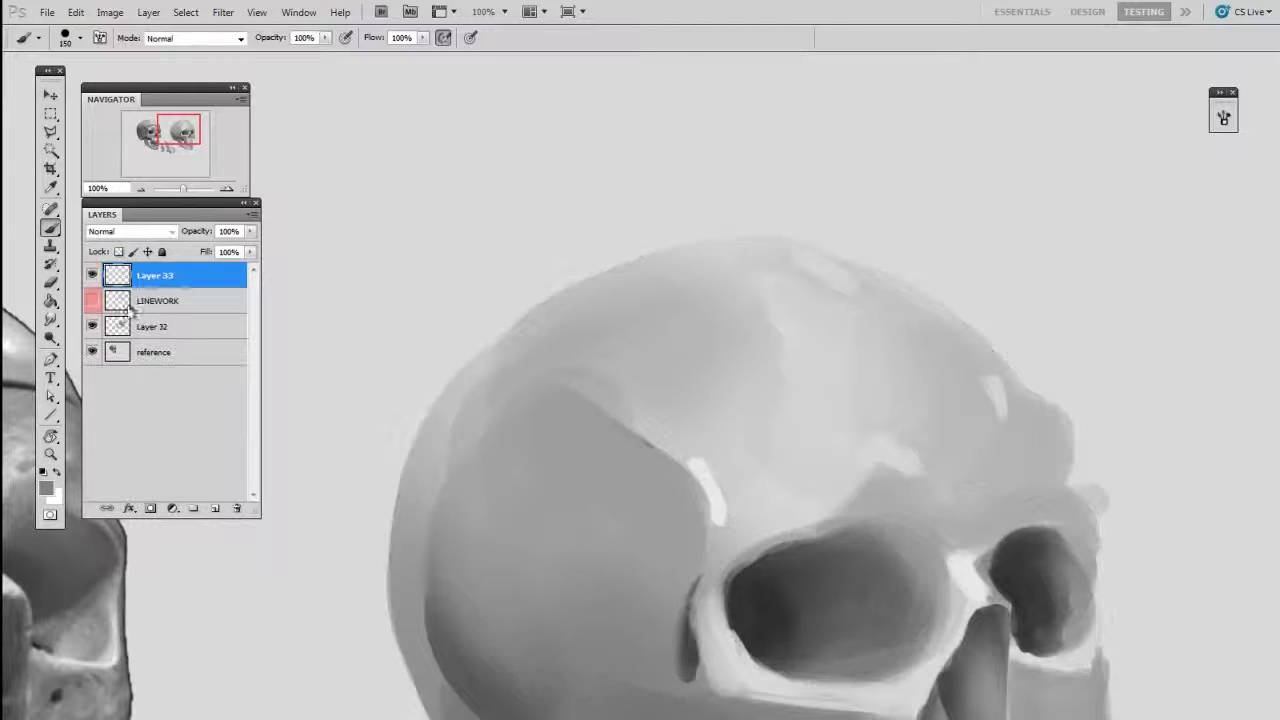
Paint the cranium's upper-left edge on the new layer with sampled background and skull greys, using brush sizes from 10 to 60 px
{"action": "left_click", "coordinate": [600, 220], "text": "alt"}
{"action": "key", "text": "bracketleft"}
{"action": "key", "text": "bracketleft"}
{"action": "key", "text": "bracketleft"}
{"action": "key", "text": "bracketleft"}
{"action": "key", "text": "bracketleft"}
{"action": "key", "text": "bracketleft"}
{"action": "key", "text": "bracketleft"}
{"action": "key", "text": "bracketleft"}
{"action": "key", "text": "bracketleft"}
{"action": "key", "text": "bracketleft"}
{"action": "key", "text": "bracketleft"}
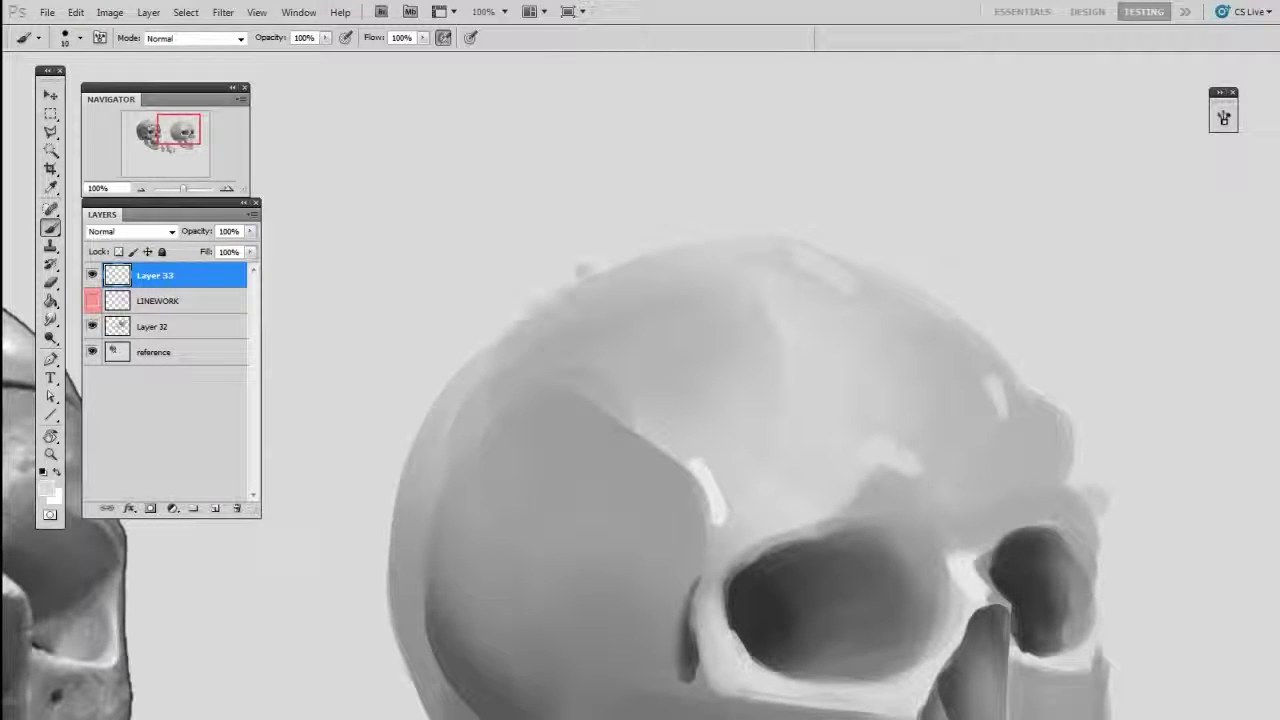
{"action": "key", "text": "bracketright"}
{"action": "key", "text": "bracketright"}
{"action": "key", "text": "bracketright"}
{"action": "key", "text": "bracketright"}
{"action": "key", "text": "bracketright"}
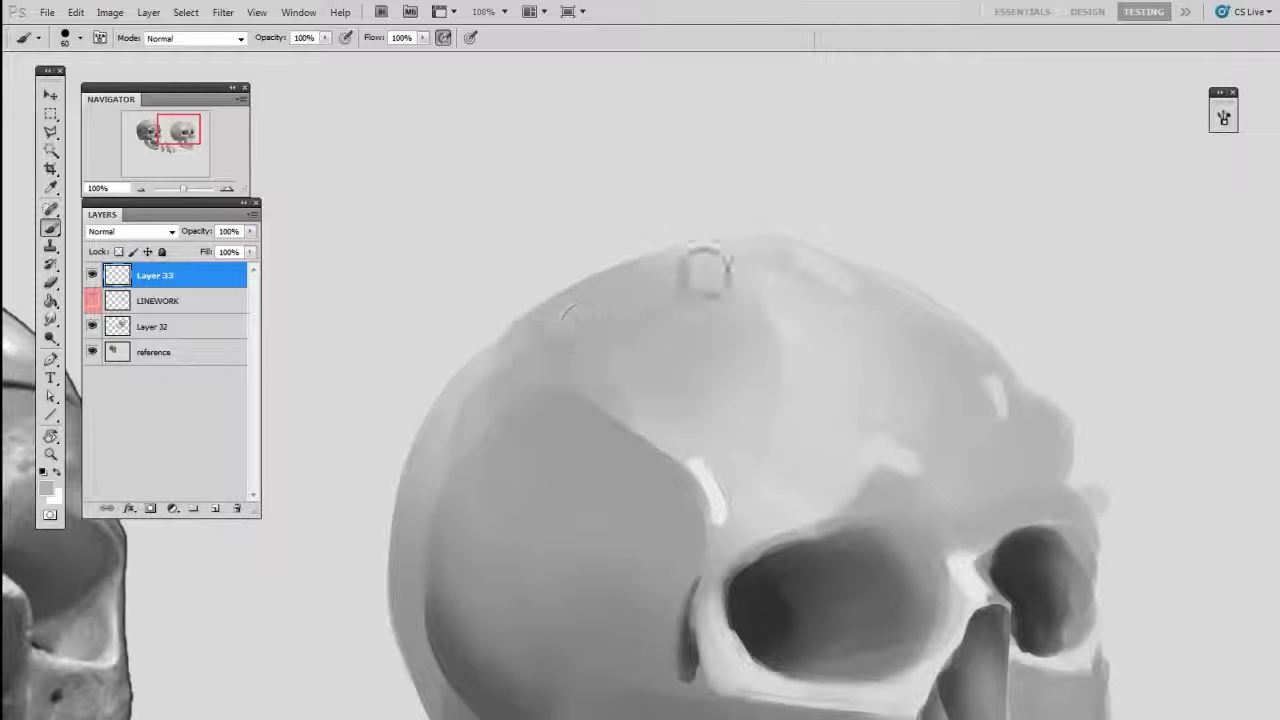
Refine the crown's outer edge with sampled skull and background greys, finishing with a 40 px brush
{"action": "key", "text": "ctrl+plus"}
{"action": "scroll", "coordinate": [758, 400], "scroll_direction": "up", "scroll_amount": 2}
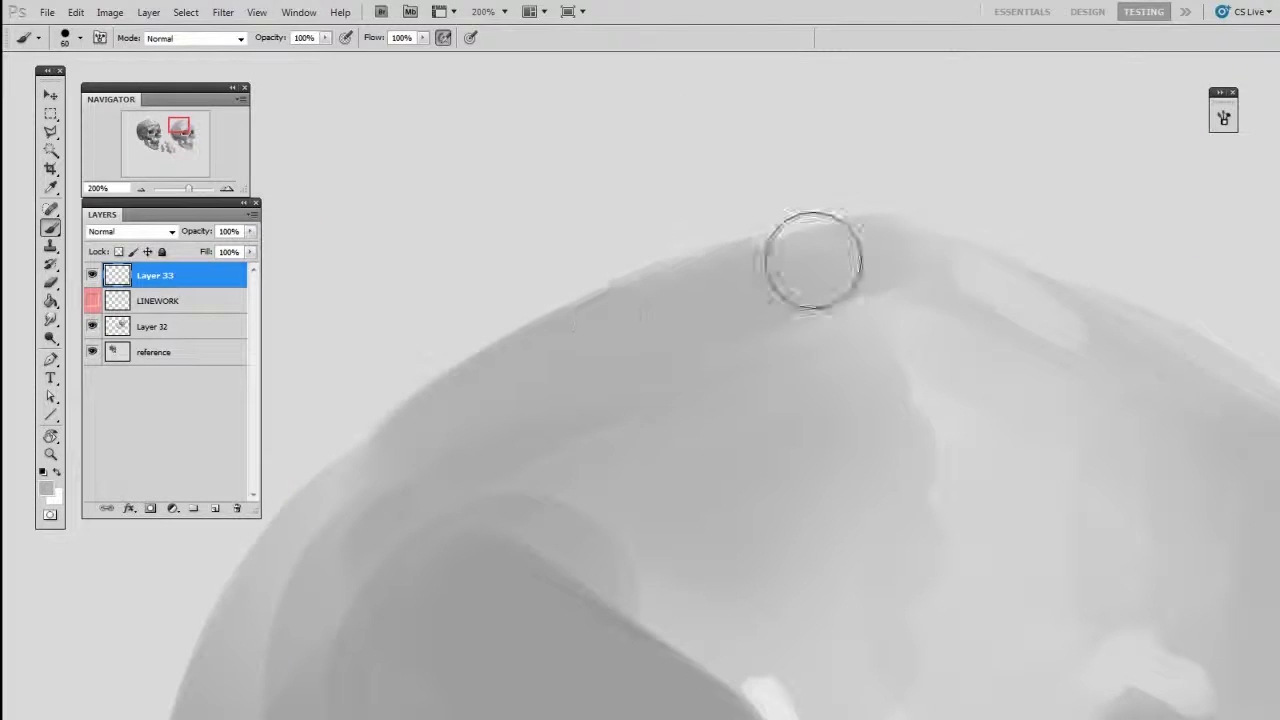
{"action": "key", "text": "bracketright"}
{"action": "key", "text": "bracketright"}
{"action": "key", "text": "bracketright"}
{"action": "left_click", "coordinate": [640, 248], "text": "alt"}
{"action": "key", "text": "bracketleft"}
{"action": "key", "text": "bracketleft"}
{"action": "key", "text": "bracketleft"}
{"action": "key", "text": "bracketleft"}
{"action": "key", "text": "bracketleft"}
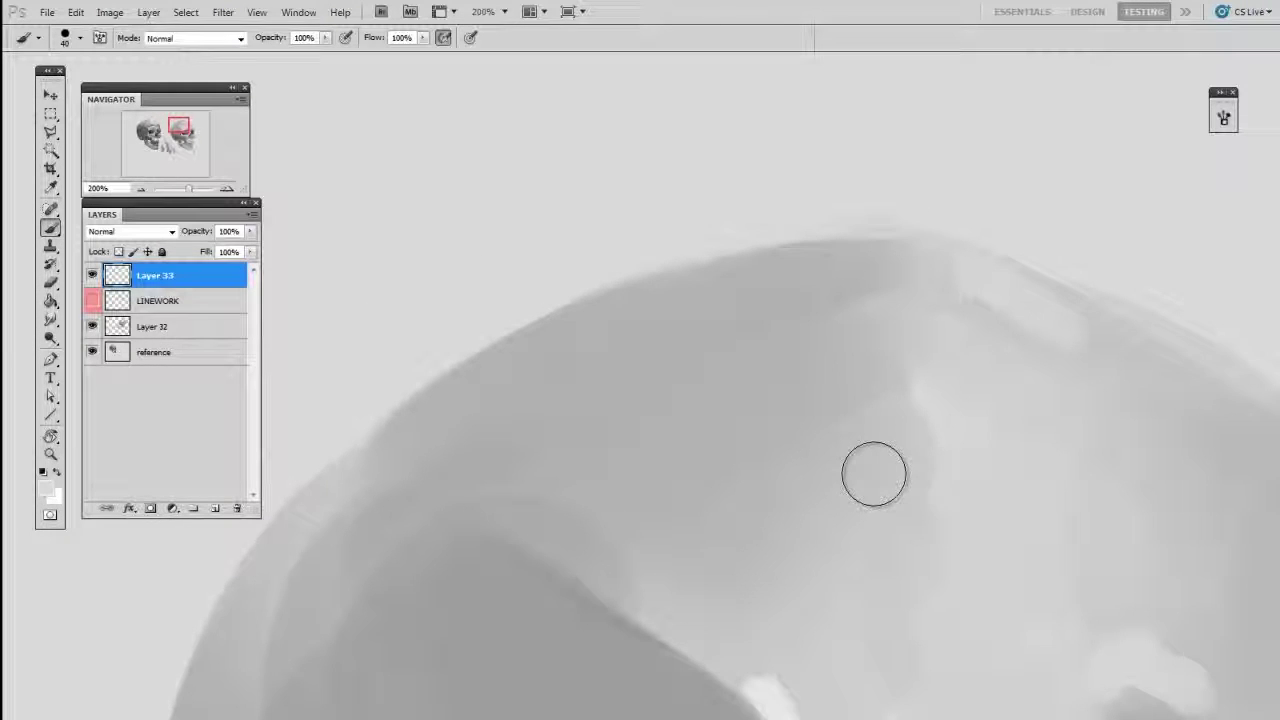
Hide Layer 33 and show the LINEWORK layer again with the whole skull in view
{"action": "left_click", "coordinate": [92, 275]}
{"action": "left_click", "coordinate": [92, 300]}
{"action": "key", "text": "ctrl+minus"}
{"action": "key", "text": "ctrl+minus"}
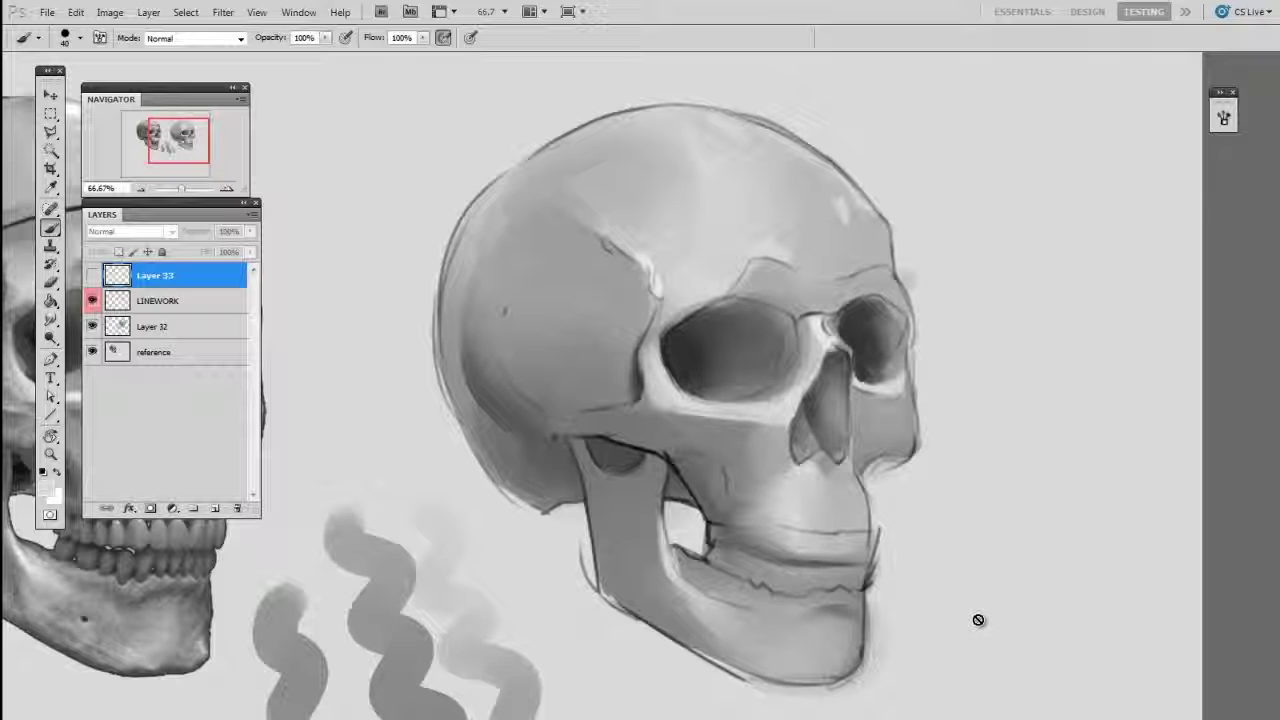
Add a layer mask to the LINEWORK layer and make black the painting color
{"action": "left_click", "coordinate": [170, 300]}
{"action": "left_click", "coordinate": [150, 509]}
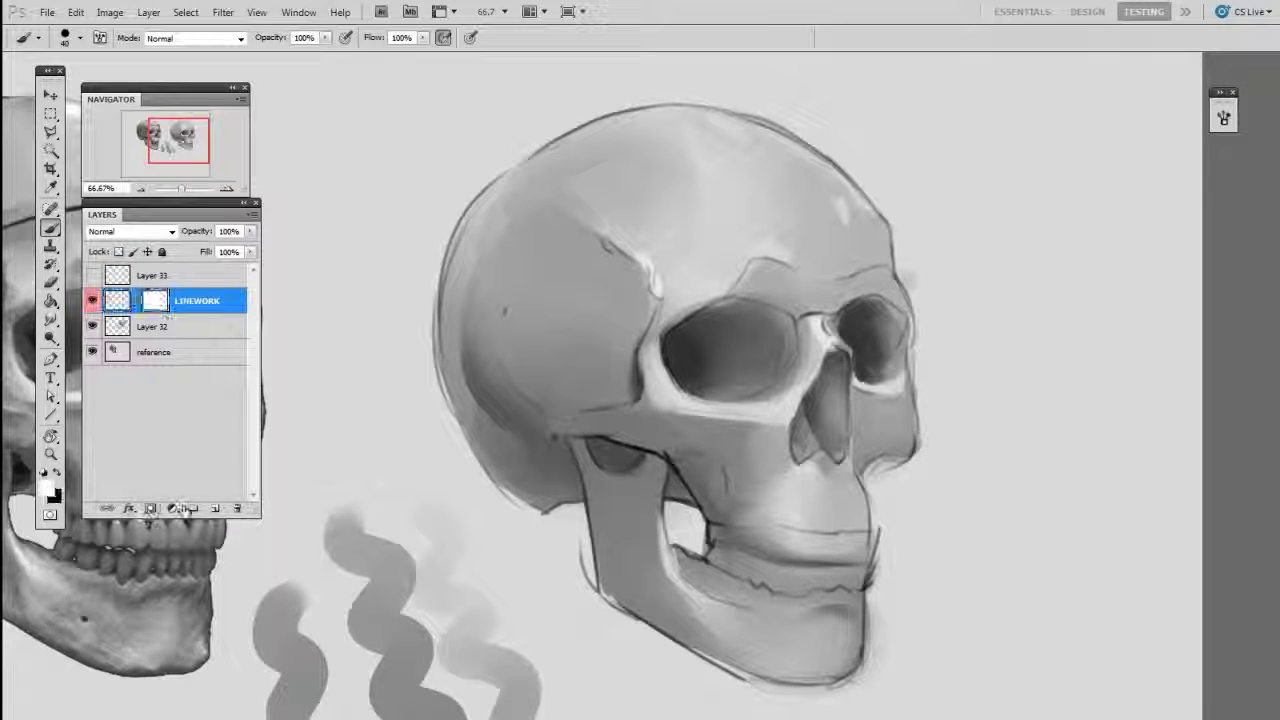
{"action": "scroll", "coordinate": [971, 486], "scroll_direction": "up", "scroll_amount": 2}
{"action": "key", "text": "x"}
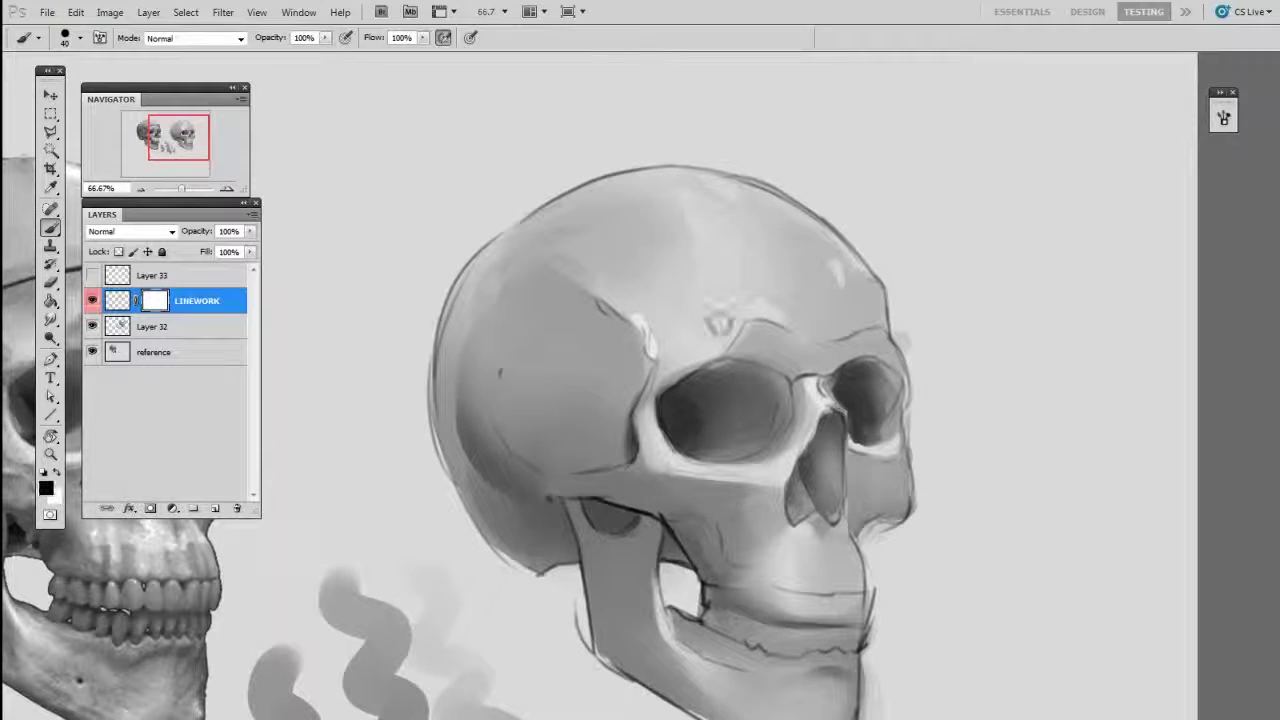
Paint black on the LINEWORK mask with a larger brush to hide the outline around the cranium and face
{"action": "key", "text": "bracketright"}
{"action": "key", "text": "bracketright"}
{"action": "key", "text": "bracketright"}
{"action": "key", "text": "bracketright"}
{"action": "key", "text": "bracketright"}
{"action": "key", "text": "bracketright"}
{"action": "key", "text": "bracketright"}
{"action": "left_click_drag", "start_coordinate": [508, 200], "coordinate": [440, 313]}
{"action": "mouse_move", "coordinate": [560, 190]}
{"action": "left_mouse_down"}
{"action": "mouse_move", "coordinate": [814, 186]}
{"action": "mouse_move", "coordinate": [920, 409]}
{"action": "mouse_move", "coordinate": [908, 505]}
{"action": "left_mouse_up"}
Paint white on the LINEWORK mask to restore the outline around the cranium and face
{"action": "key", "text": "x"}
{"action": "mouse_move", "coordinate": [435, 445]}
{"action": "left_mouse_down"}
{"action": "mouse_move", "coordinate": [766, 177]}
{"action": "mouse_move", "coordinate": [909, 323]}
{"action": "mouse_move", "coordinate": [910, 505]}
{"action": "left_mouse_up"}
{"action": "key", "text": "bracketright"}
{"action": "key", "text": "bracketright"}
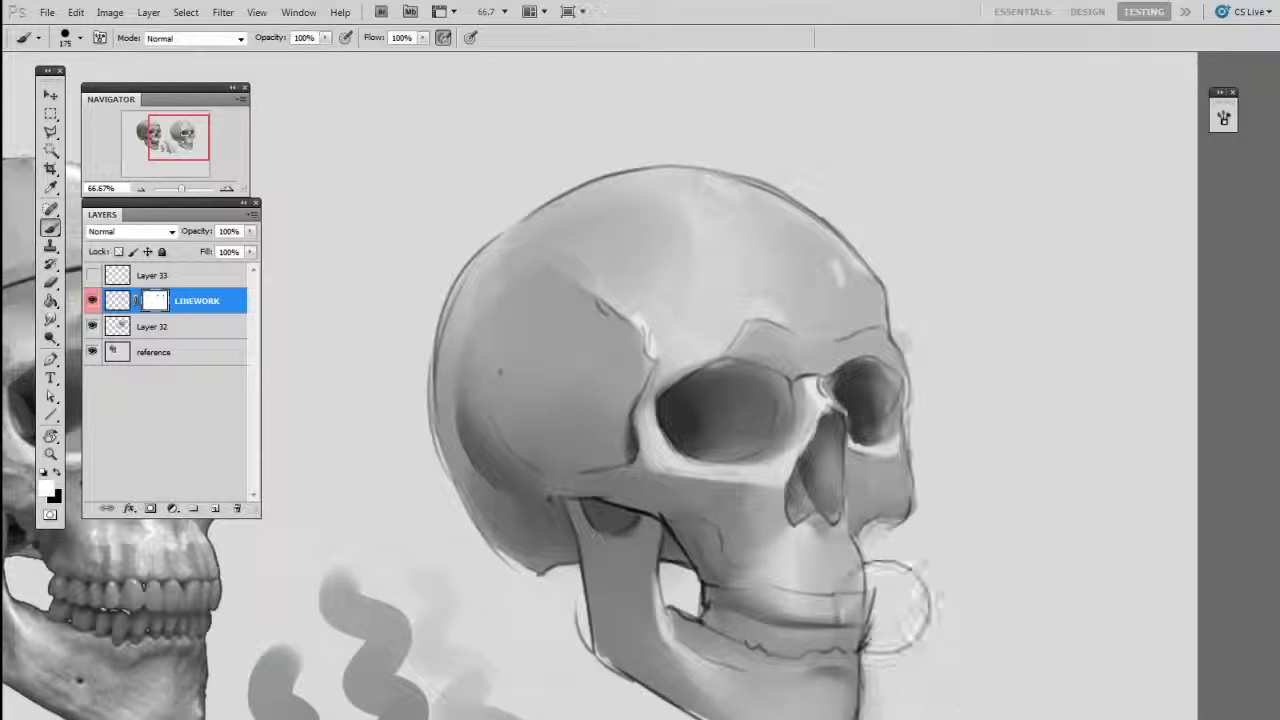
Paint black on the LINEWORK mask with a small brush to hide the lines at the brow and temple
{"action": "key", "text": "bracketleft"}
{"action": "key", "text": "bracketleft"}
{"action": "key", "text": "bracketleft"}
{"action": "key", "text": "bracketleft"}
{"action": "key", "text": "bracketleft"}
{"action": "key", "text": "bracketleft"}
{"action": "key", "text": "bracketleft"}
{"action": "key", "text": "x"}
{"action": "left_click_drag", "start_coordinate": [732, 339], "coordinate": [787, 333]}
{"action": "left_click_drag", "start_coordinate": [652, 362], "coordinate": [612, 468]}
Paint white on the LINEWORK mask with a 175 px brush to restore the brow and temple lines
{"action": "key", "text": "bracketright"}
{"action": "key", "text": "bracketright"}
{"action": "key", "text": "bracketright"}
{"action": "key", "text": "bracketright"}
{"action": "key", "text": "bracketright"}
{"action": "key", "text": "bracketright"}
{"action": "key", "text": "bracketright"}
{"action": "key", "text": "x"}
{"action": "mouse_move", "coordinate": [756, 324]}
{"action": "left_mouse_down"}
{"action": "mouse_move", "coordinate": [650, 410]}
{"action": "mouse_move", "coordinate": [658, 368]}
{"action": "left_mouse_up"}
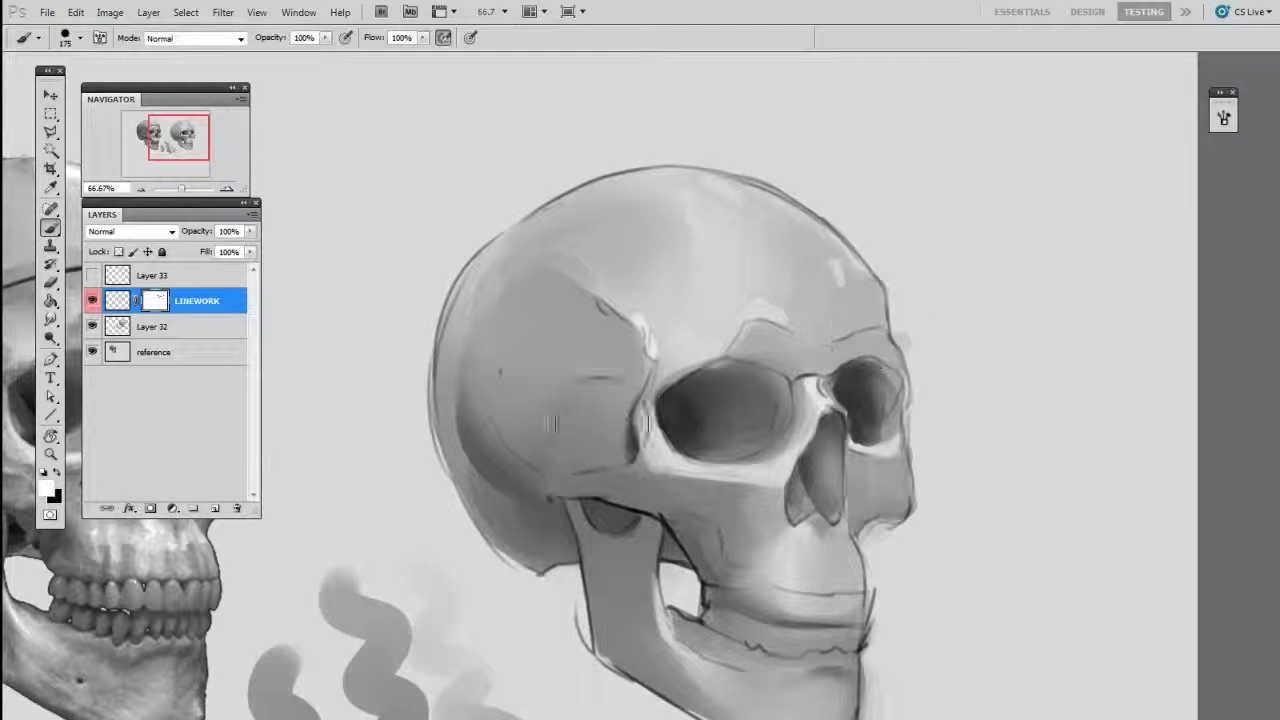
Fade the cranium's upper-left outline by painting black on the LINEWORK mask with a 70 px brush at 200% zoom
{"action": "key", "text": "ctrl+plus"}
{"action": "left_click_drag", "start_coordinate": [930, 193], "coordinate": [870, 358]}
{"action": "key", "text": "ctrl+plus"}
{"action": "left_click_drag", "start_coordinate": [523, 183], "coordinate": [934, 474]}
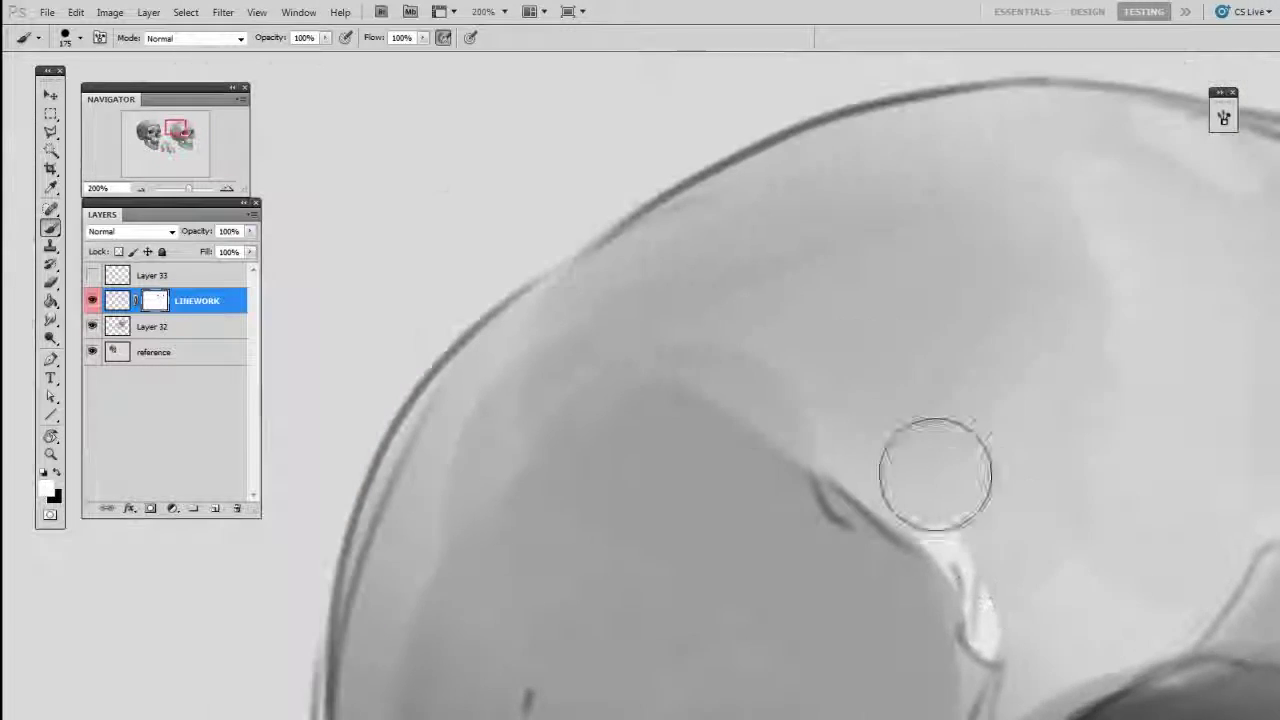
{"action": "left_click_drag", "start_coordinate": [741, 375], "coordinate": [816, 378]}
{"action": "key", "text": "bracketleft"}
{"action": "key", "text": "bracketleft"}
{"action": "key", "text": "bracketleft"}
{"action": "key", "text": "bracketleft"}
{"action": "key", "text": "bracketleft"}
{"action": "key", "text": "bracketleft"}
{"action": "key", "text": "x"}
Add a new layer and place it between the LINEWORK layer and Layer 32
{"action": "left_click", "coordinate": [214, 508]}
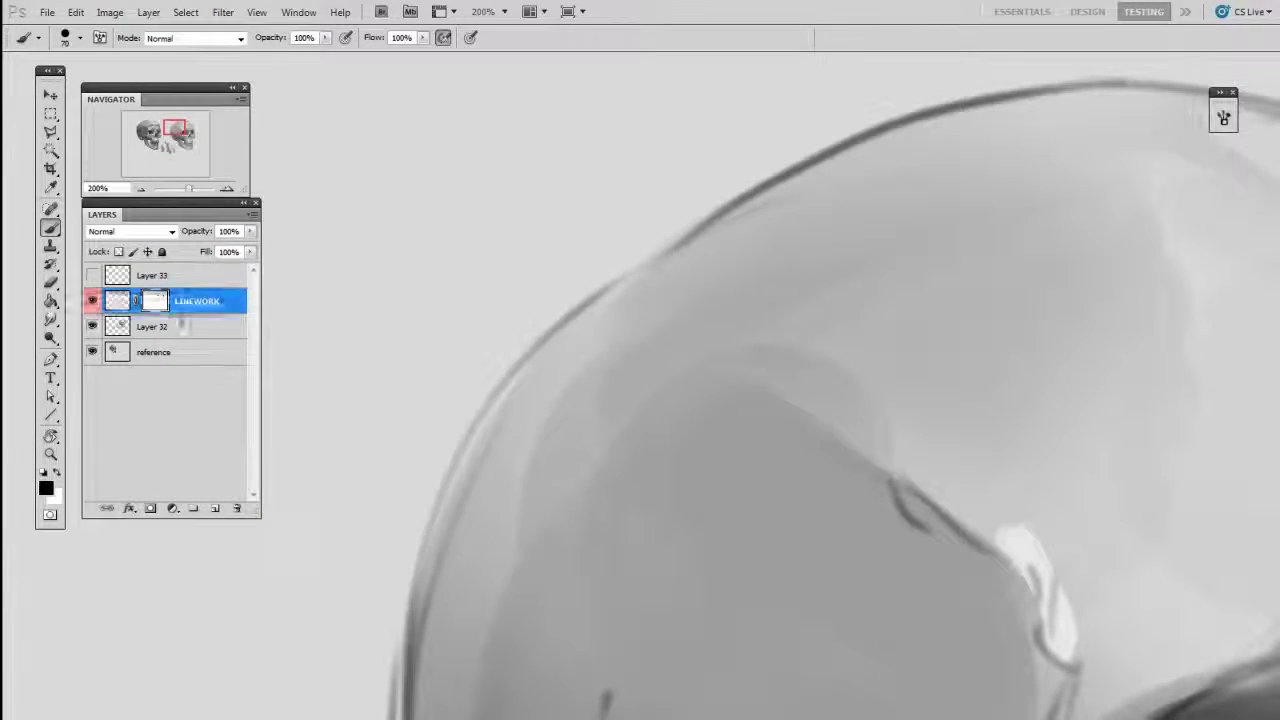
{"action": "key", "text": "x"}
{"action": "left_click_drag", "start_coordinate": [186, 306], "coordinate": [220, 341]}
Sample the background grey, mask out the outline along the cranium's left curve on the LINEWORK mask, and reselect Layer 34
{"action": "left_click", "coordinate": [509, 500], "text": "alt"}
{"action": "key", "text": "bracketleft"}
{"action": "key", "text": "bracketleft"}
{"action": "key", "text": "bracketleft"}
{"action": "key", "text": "bracketleft"}
{"action": "left_click", "coordinate": [454, 368], "text": "alt"}
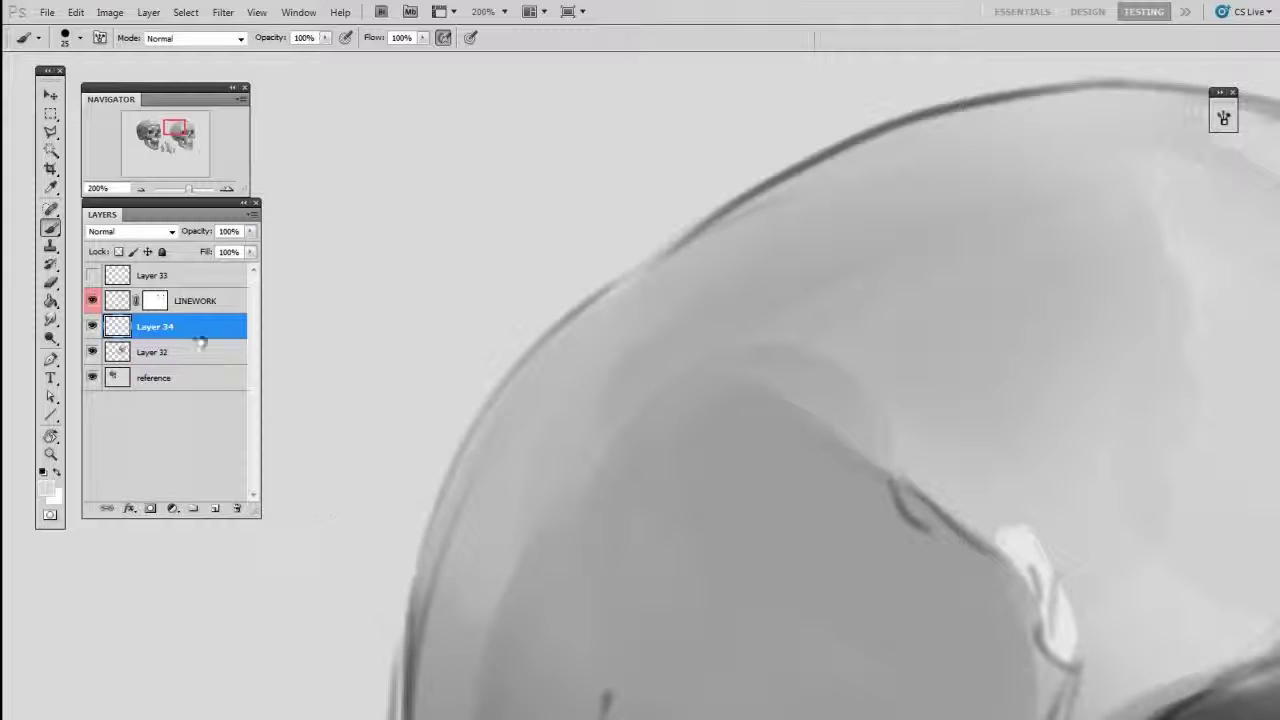
{"action": "left_click", "coordinate": [155, 302]}
{"action": "key", "text": "bracketright"}
{"action": "left_click_drag", "start_coordinate": [400, 614], "coordinate": [589, 307]}
{"action": "mouse_move", "coordinate": [419, 545]}
{"action": "left_mouse_down"}
{"action": "mouse_move", "coordinate": [569, 315]}
{"action": "mouse_move", "coordinate": [425, 568]}
{"action": "mouse_move", "coordinate": [455, 491]}
{"action": "mouse_move", "coordinate": [582, 320]}
{"action": "mouse_move", "coordinate": [674, 270]}
{"action": "mouse_move", "coordinate": [574, 332]}
{"action": "mouse_move", "coordinate": [585, 275]}
{"action": "left_mouse_up"}
{"action": "key", "text": "alt+bracketleft"}
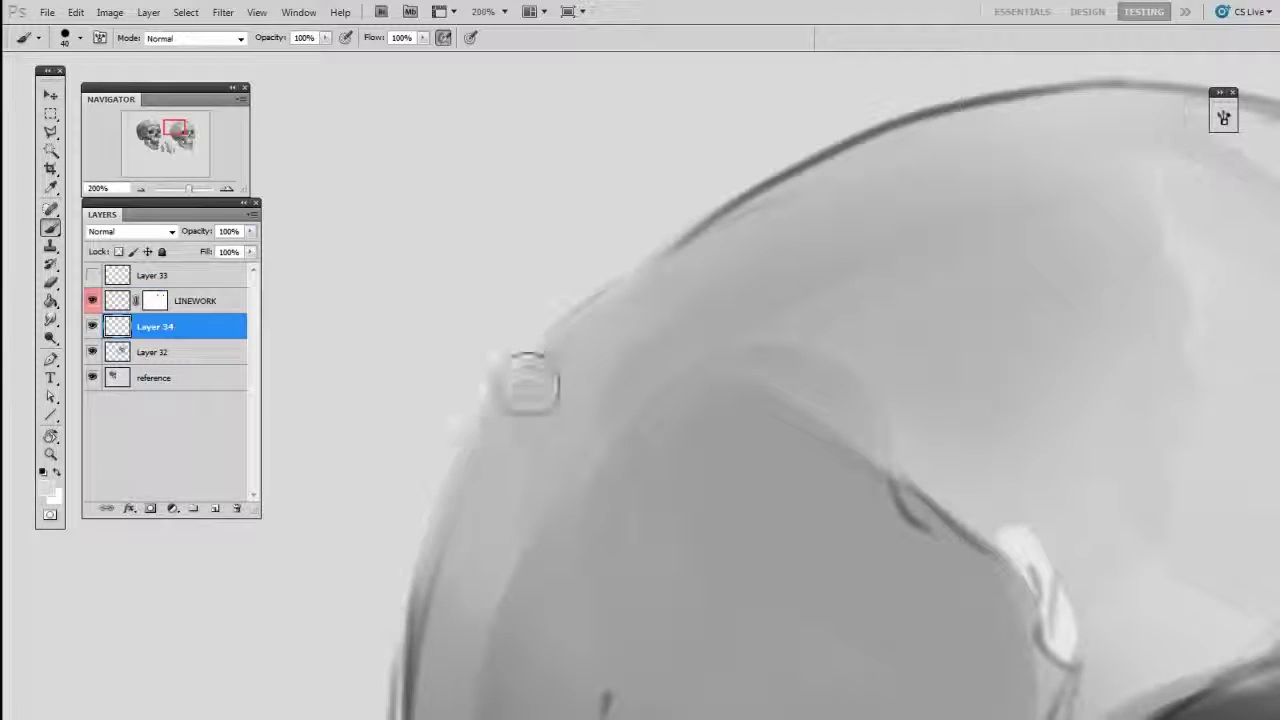
Paint the cranium's left edge on Layer 34, blending it with sampled greys and brush sizes up to 70 px
{"action": "mouse_move", "coordinate": [456, 547]}
{"action": "left_mouse_down"}
{"action": "mouse_move", "coordinate": [422, 652]}
{"action": "mouse_move", "coordinate": [444, 580]}
{"action": "mouse_move", "coordinate": [422, 463]}
{"action": "left_mouse_up"}
{"action": "key", "text": "bracketleft"}
{"action": "key", "text": "bracketright"}
{"action": "key", "text": "bracketright"}
{"action": "key", "text": "bracketright"}
{"action": "key", "text": "bracketright"}
{"action": "key", "text": "bracketright"}
{"action": "key", "text": "bracketright"}
{"action": "key", "text": "bracketright"}
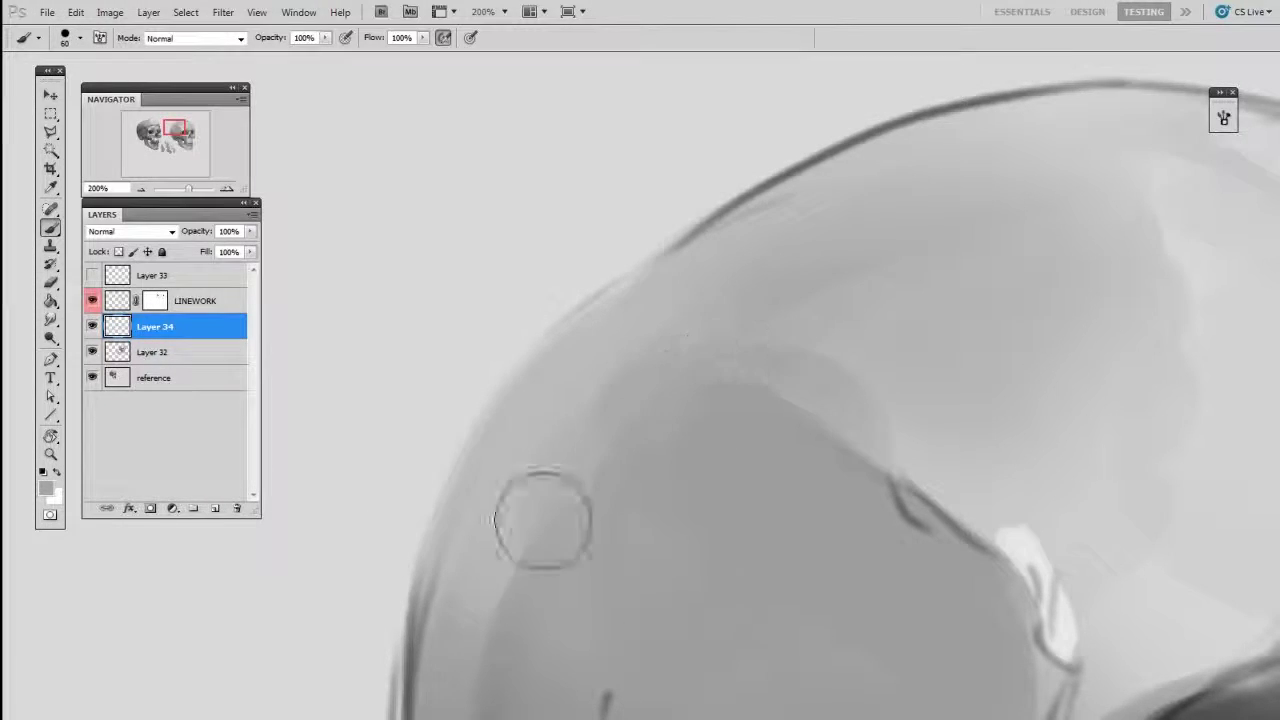
{"action": "key", "text": "bracketright"}
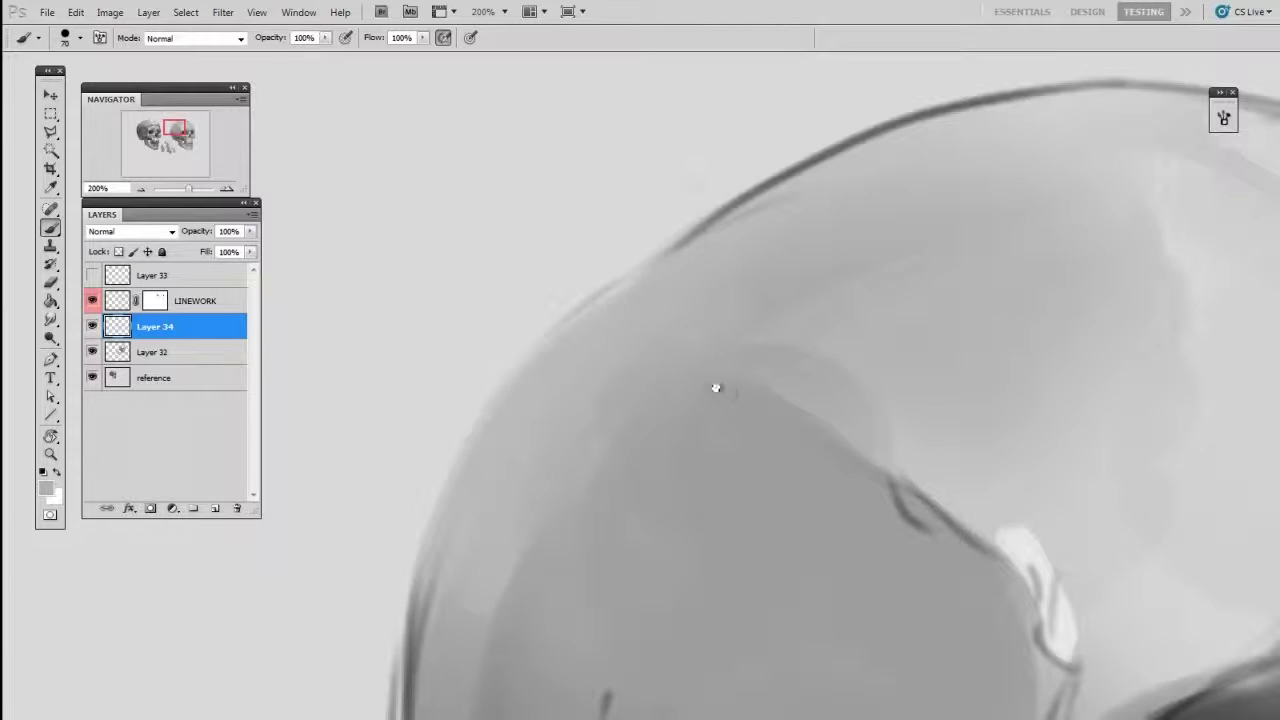
Mask out more of the outline along the cranium's upper-left curve on the LINEWORK mask, reducing the brush to 45 px
{"action": "left_click_drag", "start_coordinate": [729, 391], "coordinate": [794, 311]}
{"action": "left_click", "coordinate": [195, 302]}
{"action": "key", "text": "bracketleft"}
{"action": "key", "text": "bracketleft"}
{"action": "key", "text": "bracketleft"}
{"action": "key", "text": "bracketleft"}
{"action": "key", "text": "bracketleft"}
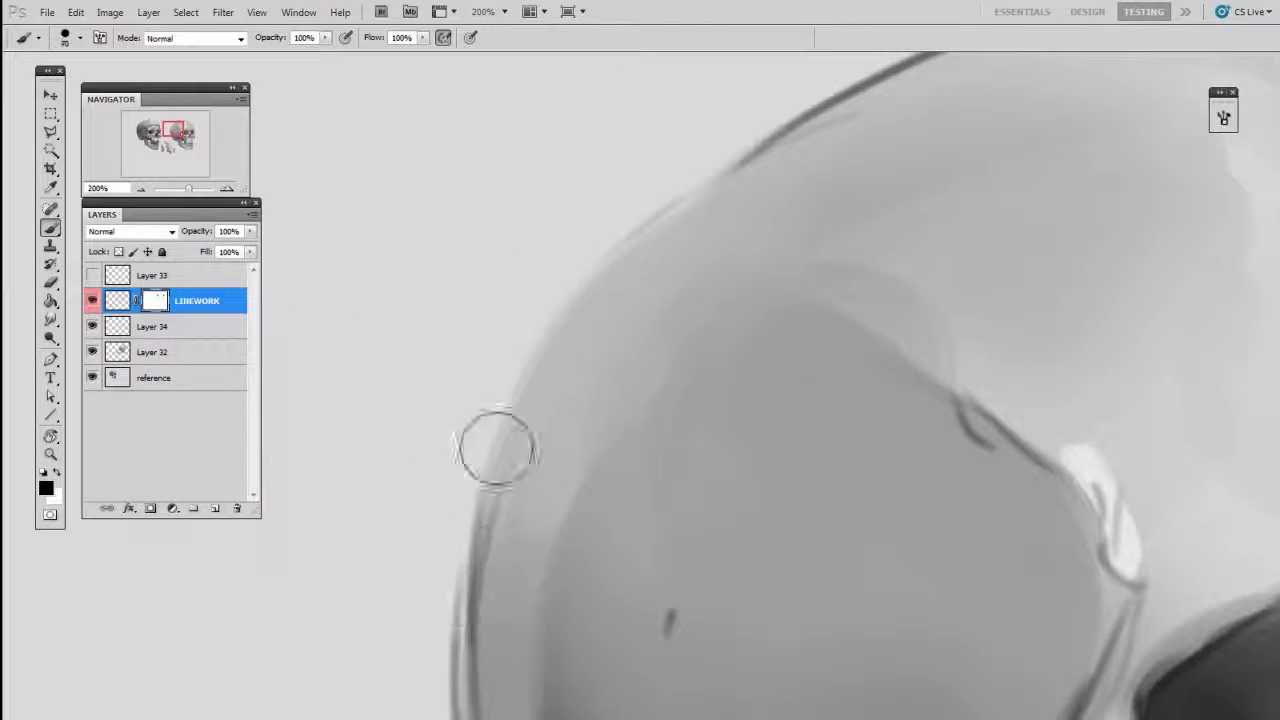
{"action": "left_click_drag", "start_coordinate": [846, 120], "coordinate": [776, 225]}
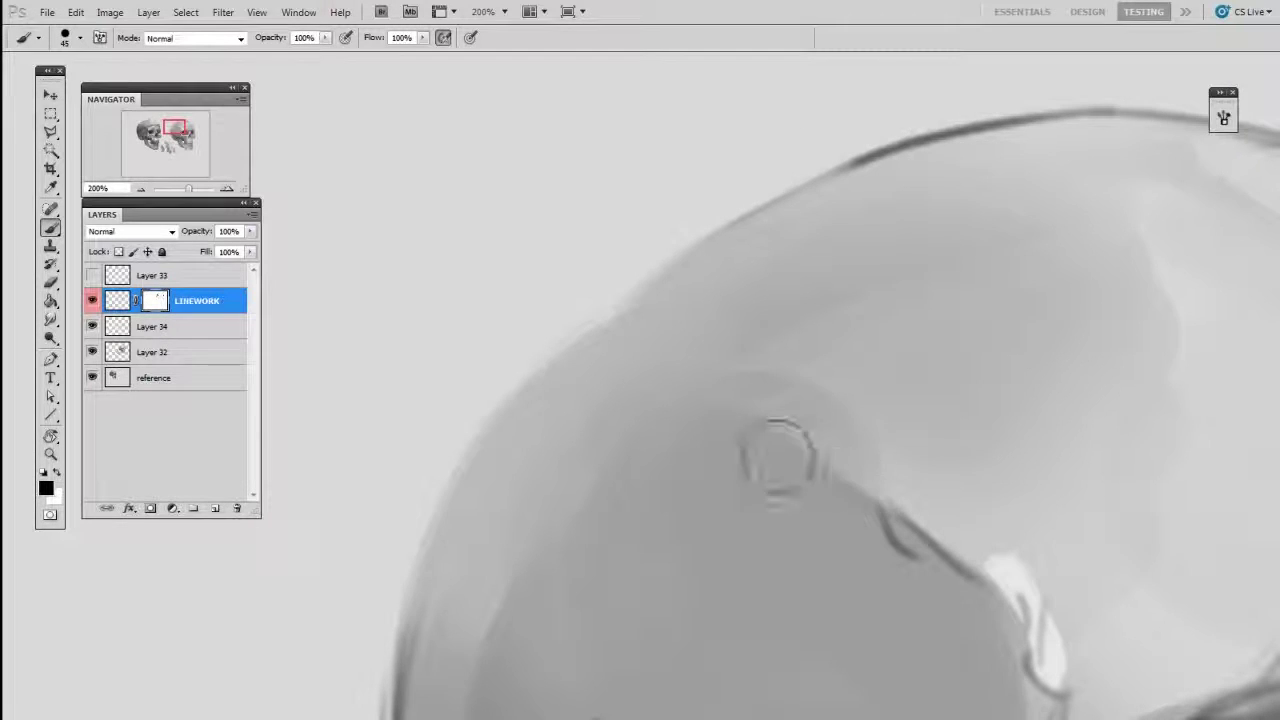
Smooth the cranium's upper-left edge on Layer 34 with sampled background and skull greys, enlarging the brush to 70 px
{"action": "left_click", "coordinate": [150, 327]}
{"action": "key", "text": "bracketleft"}
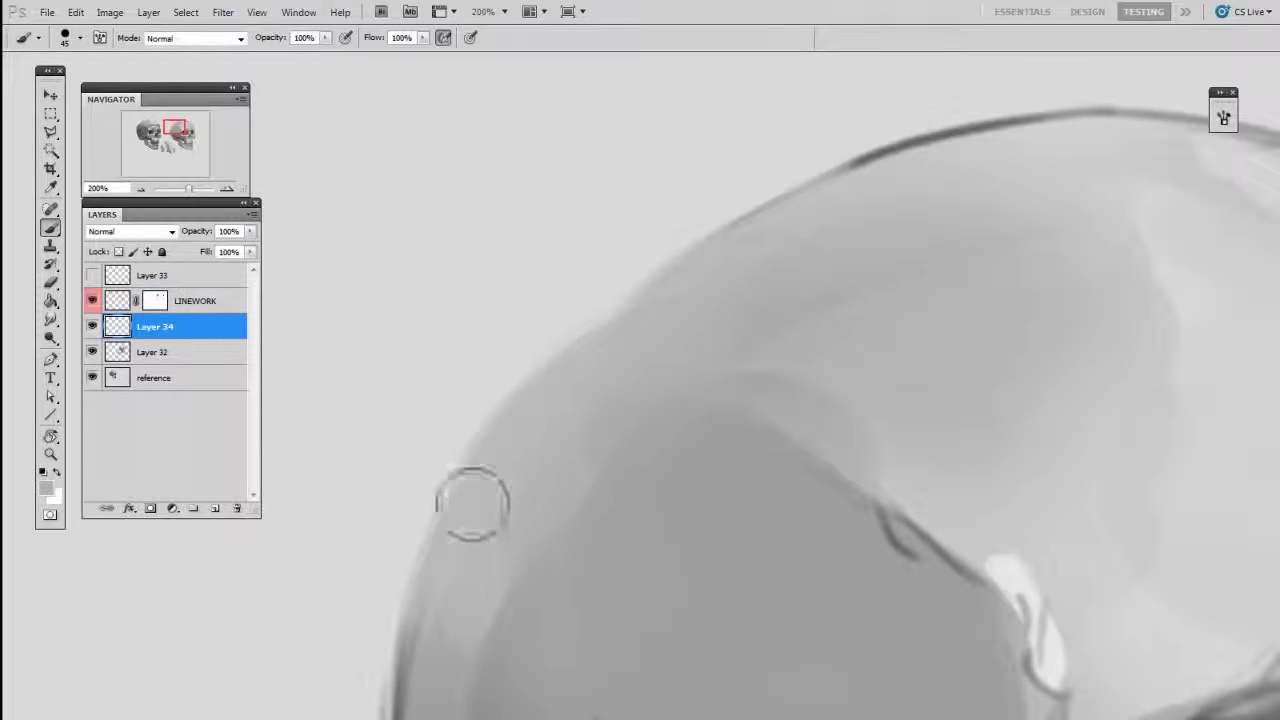
{"action": "left_click", "coordinate": [583, 291], "text": "alt"}
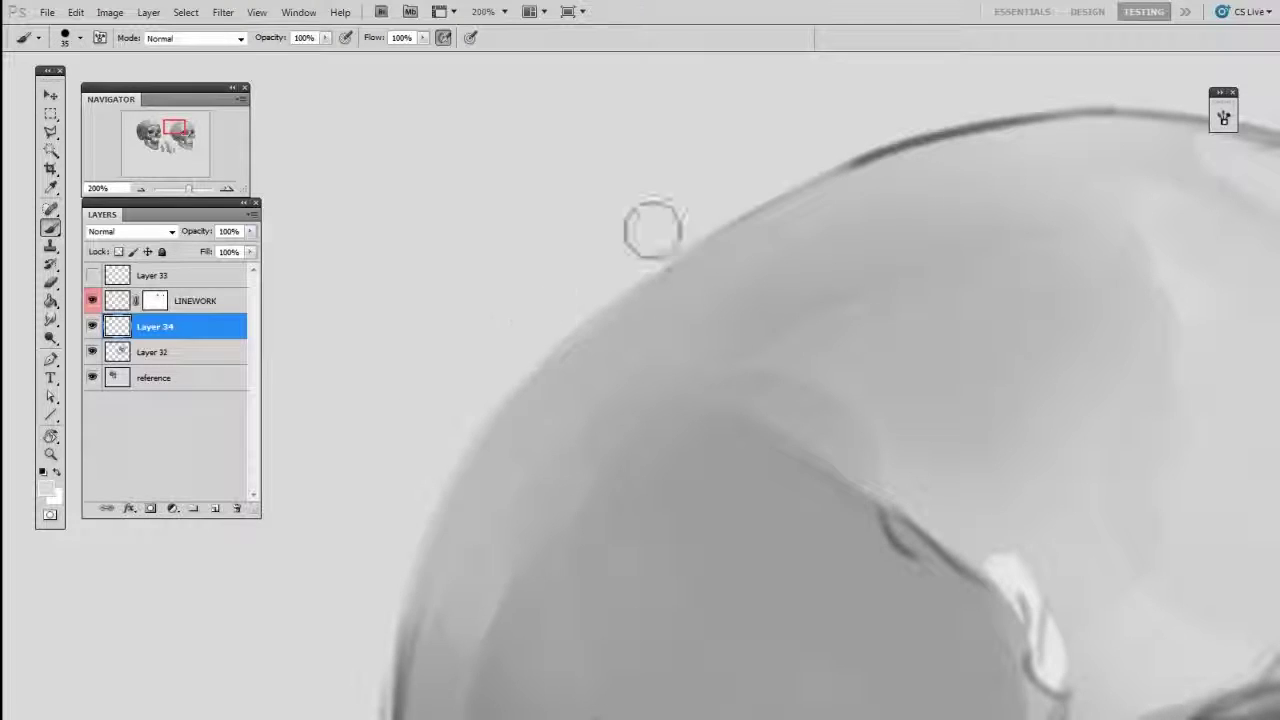
{"action": "key", "text": "bracketright"}
{"action": "key", "text": "bracketright"}
{"action": "key", "text": "bracketright"}
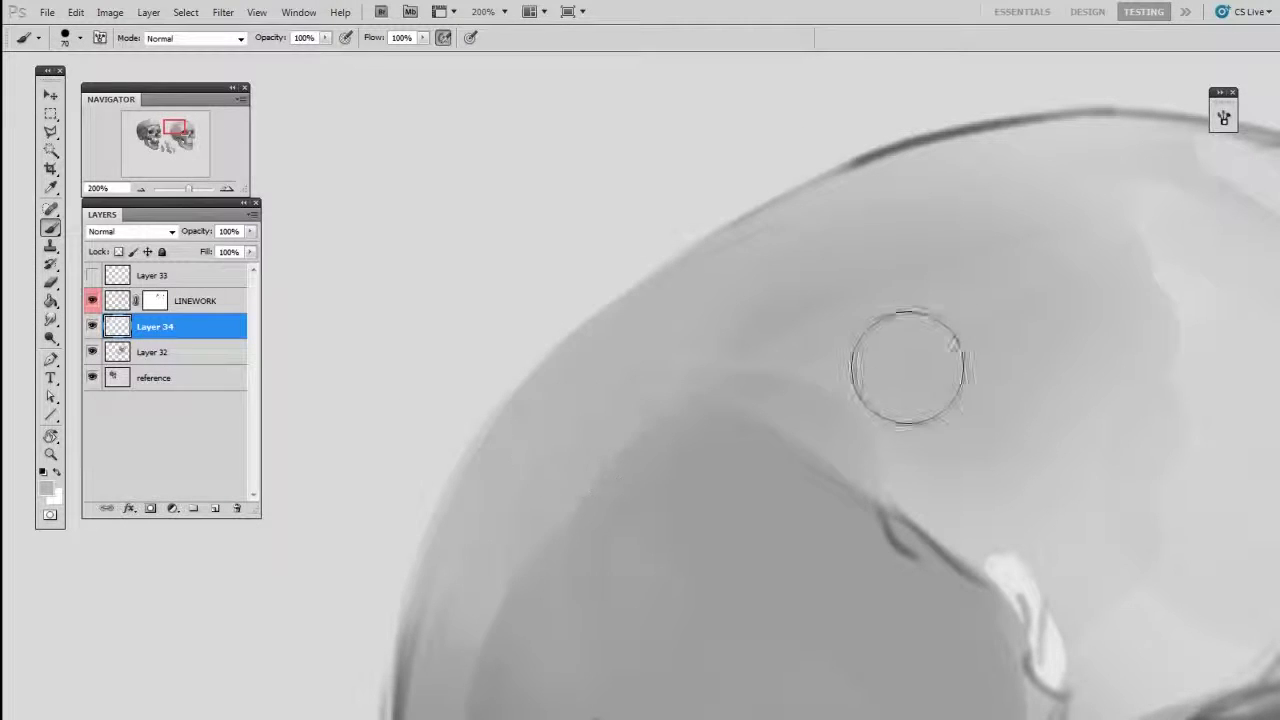